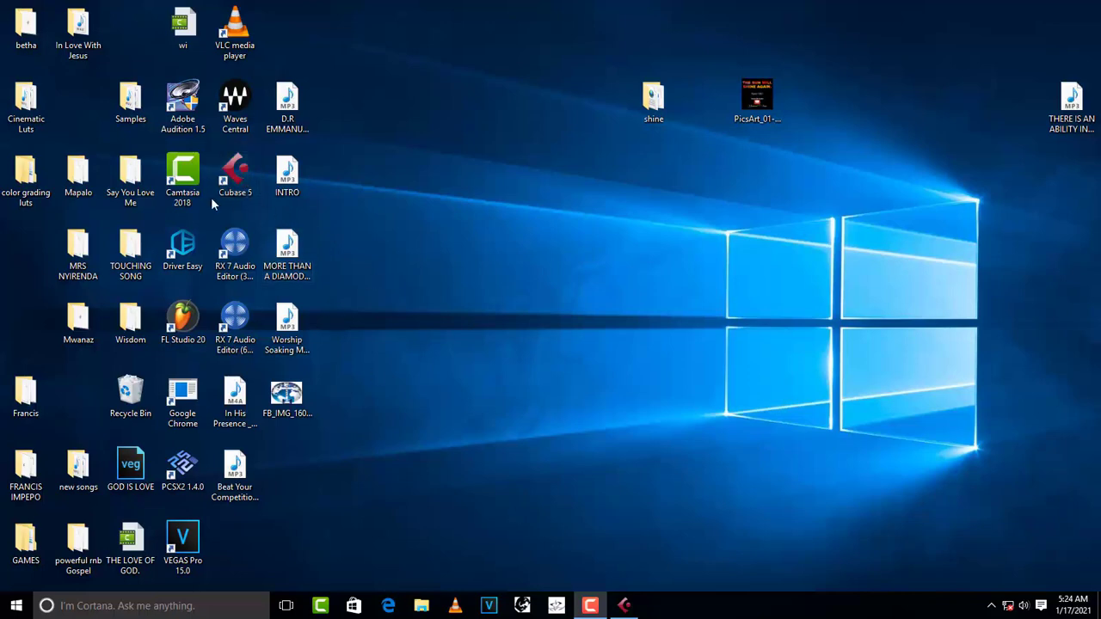
Step: Create a new project from the Empty template with its project folder on the Desktop
click(626, 604)
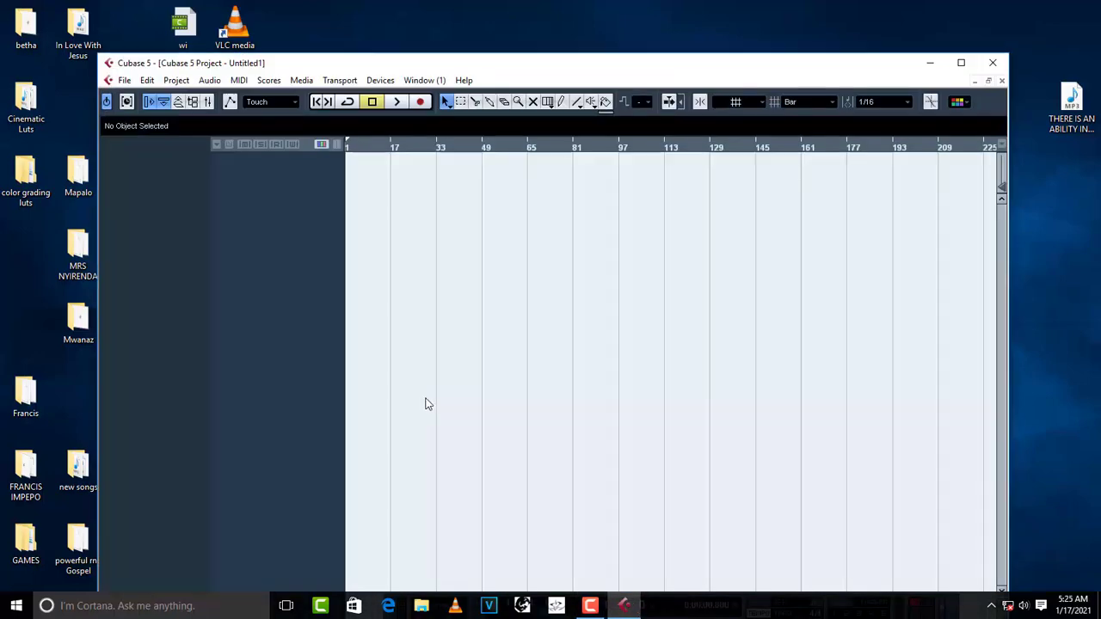
click(125, 80)
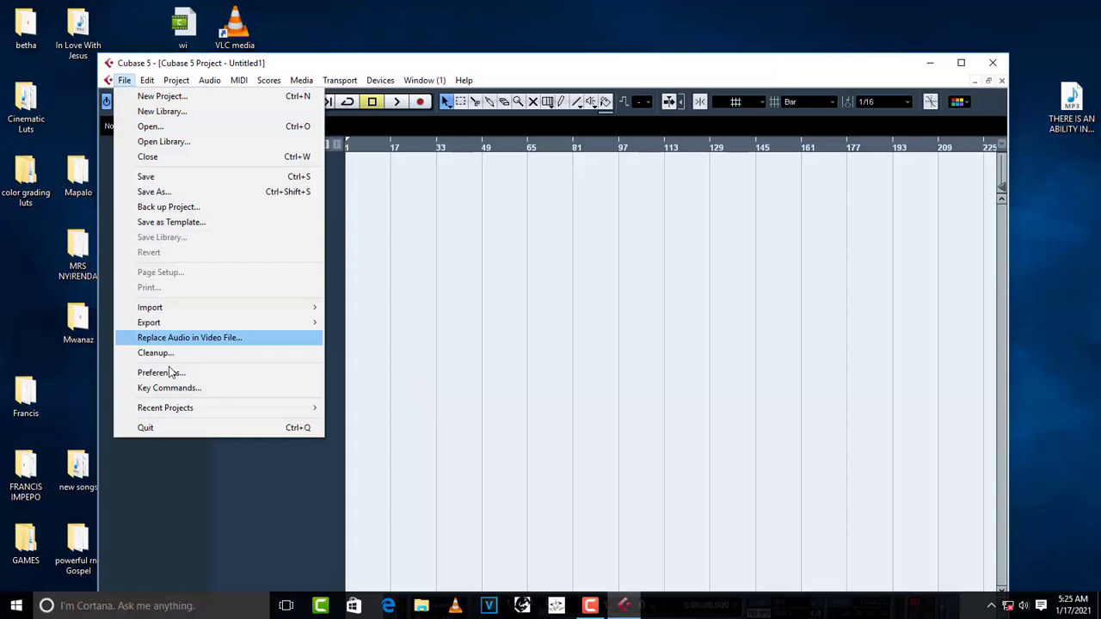
click(168, 96)
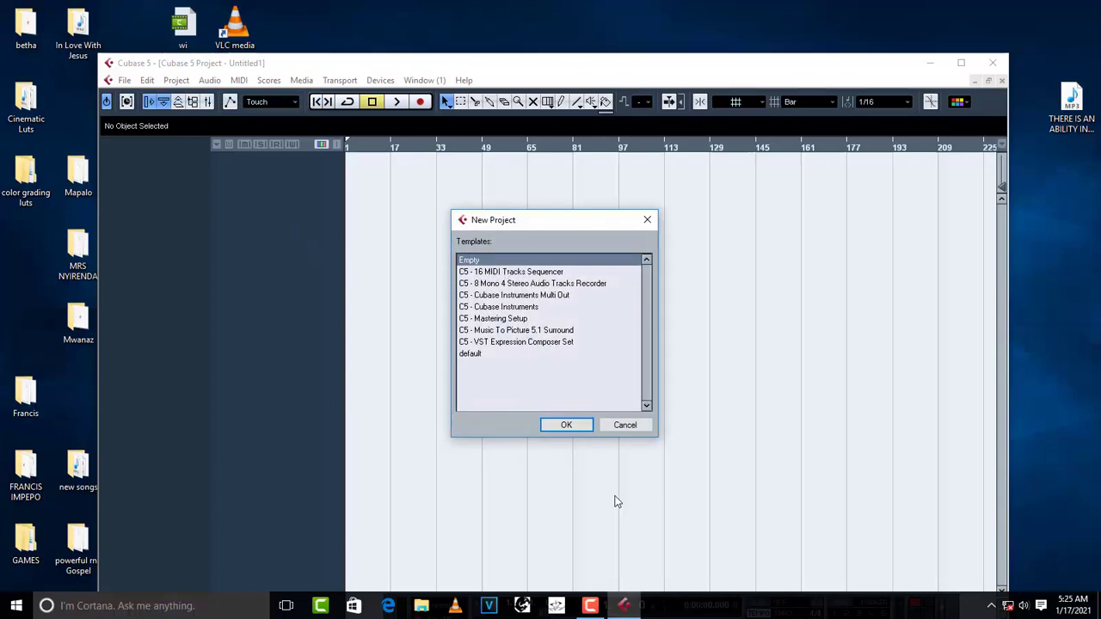
click(567, 425)
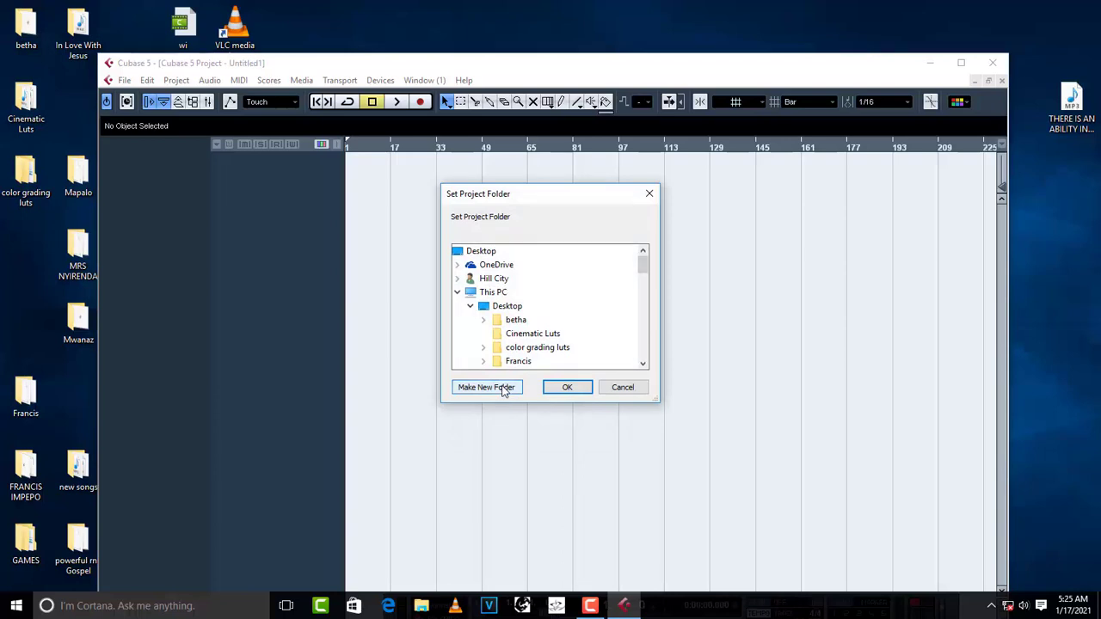
click(517, 362)
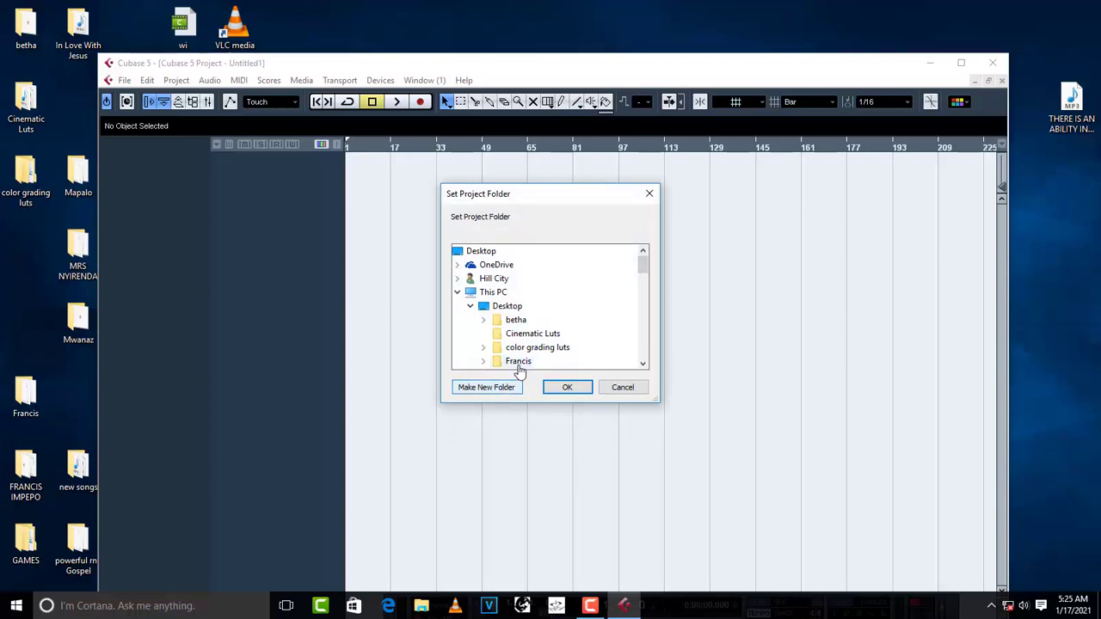
click(567, 388)
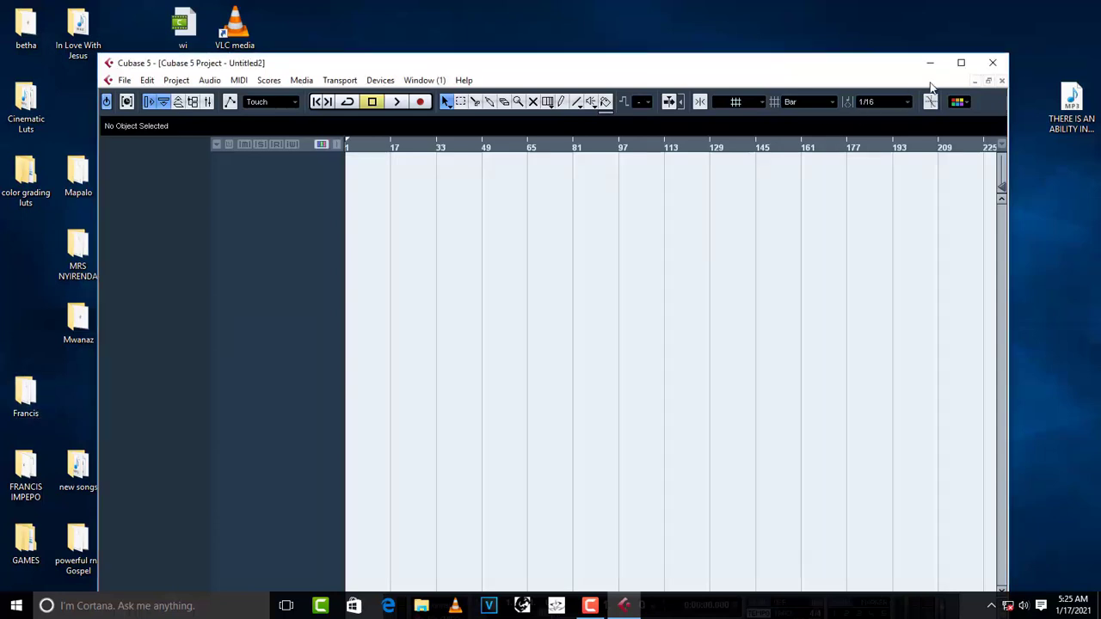
Step: Maximize the Cubase window and add one stereo audio track, Audio 01
click(961, 64)
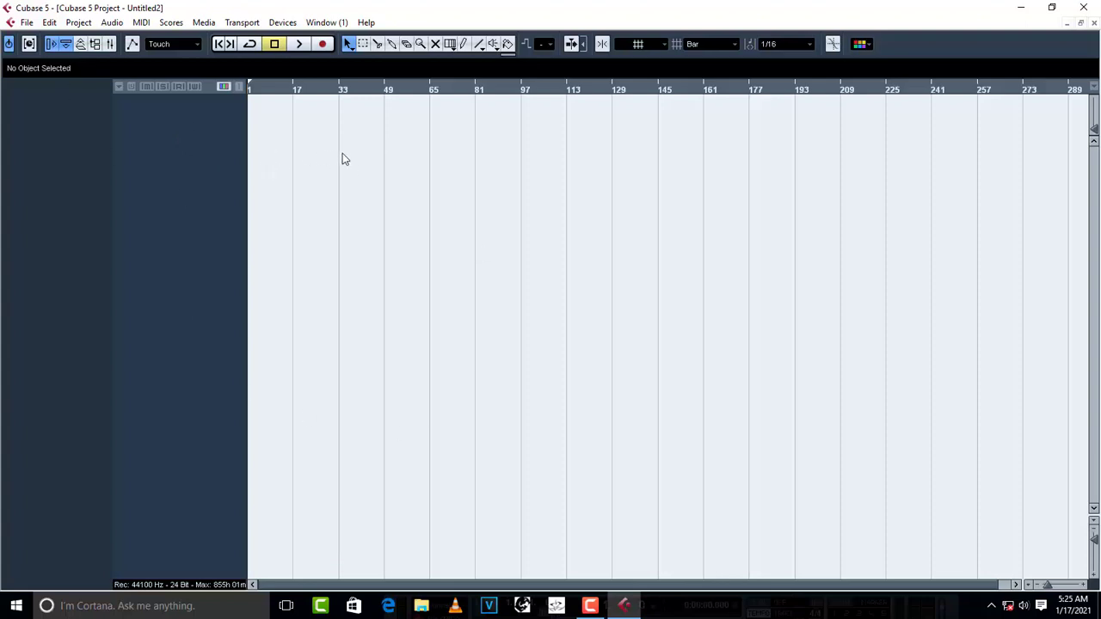
right_click(168, 118)
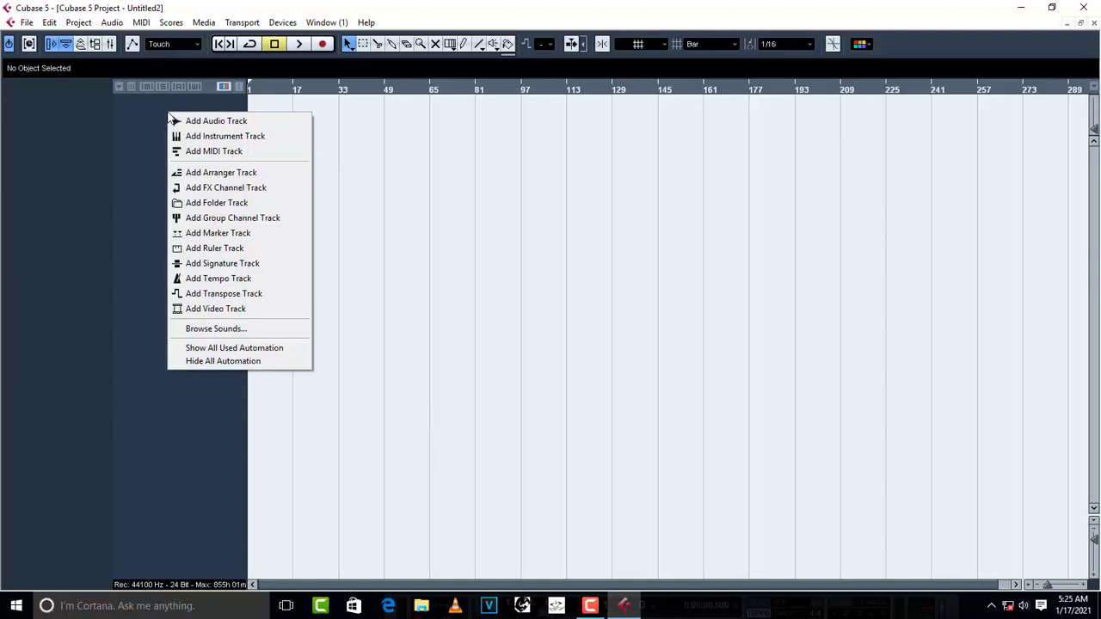
click(216, 121)
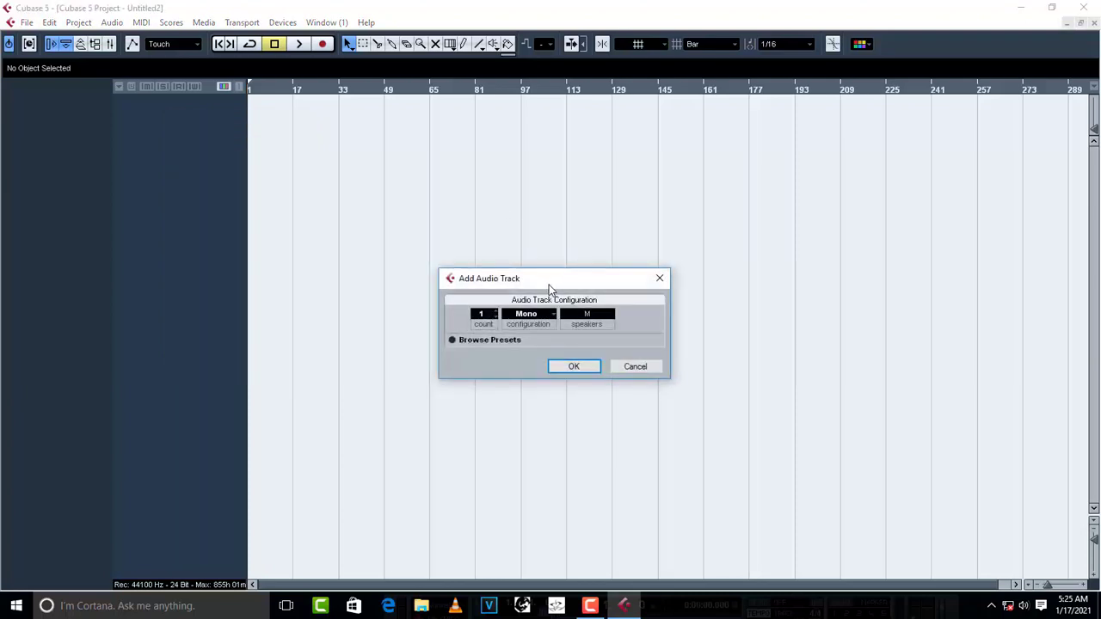
click(548, 316)
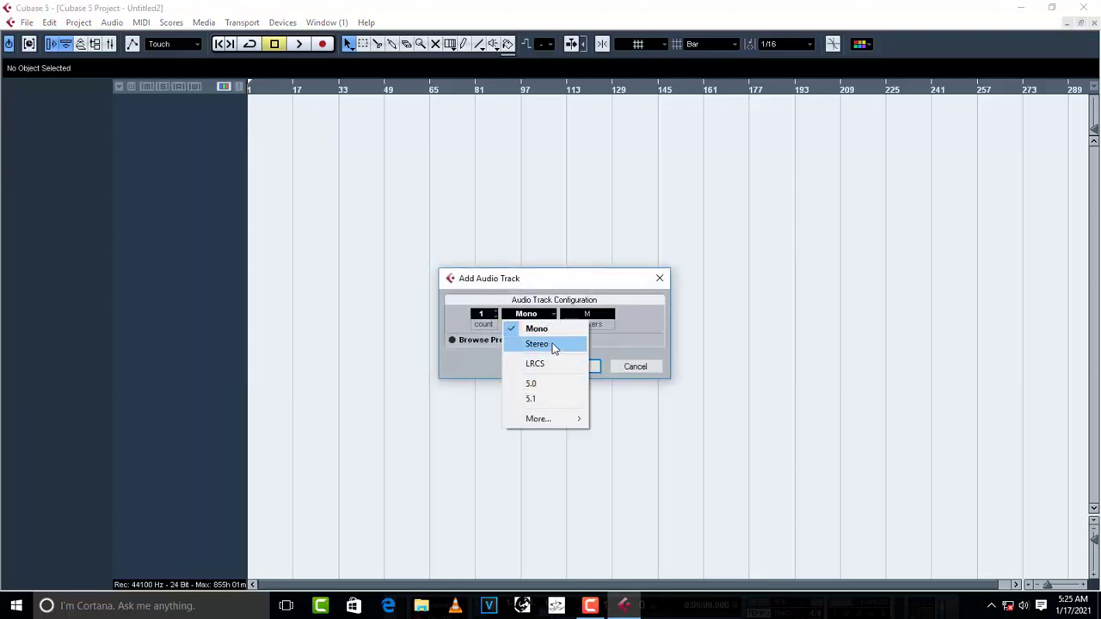
click(571, 279)
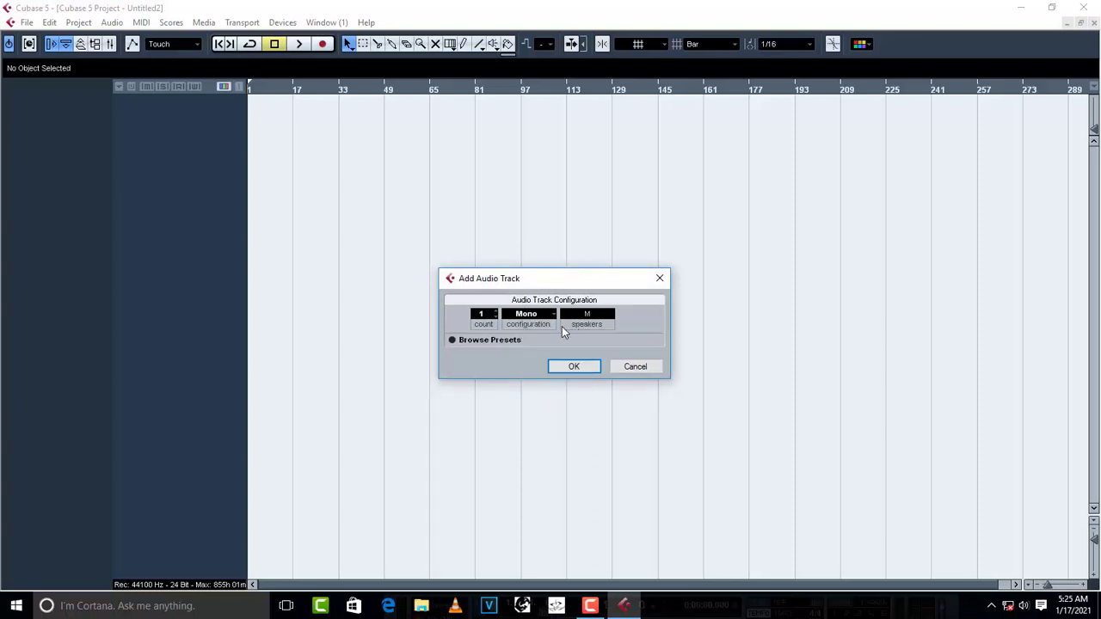
click(552, 316)
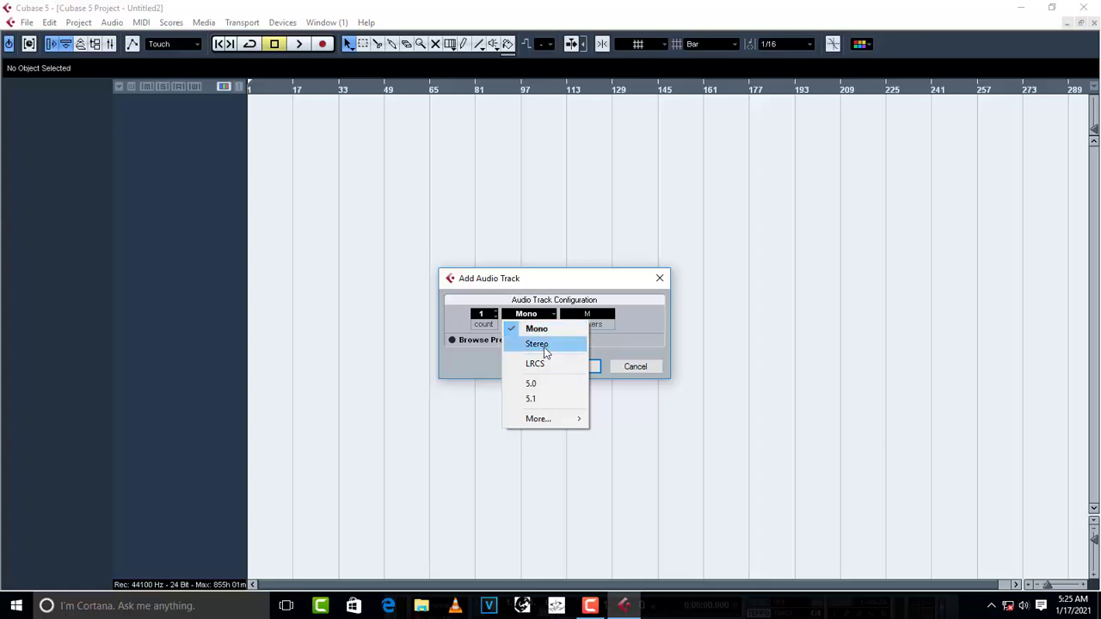
click(545, 345)
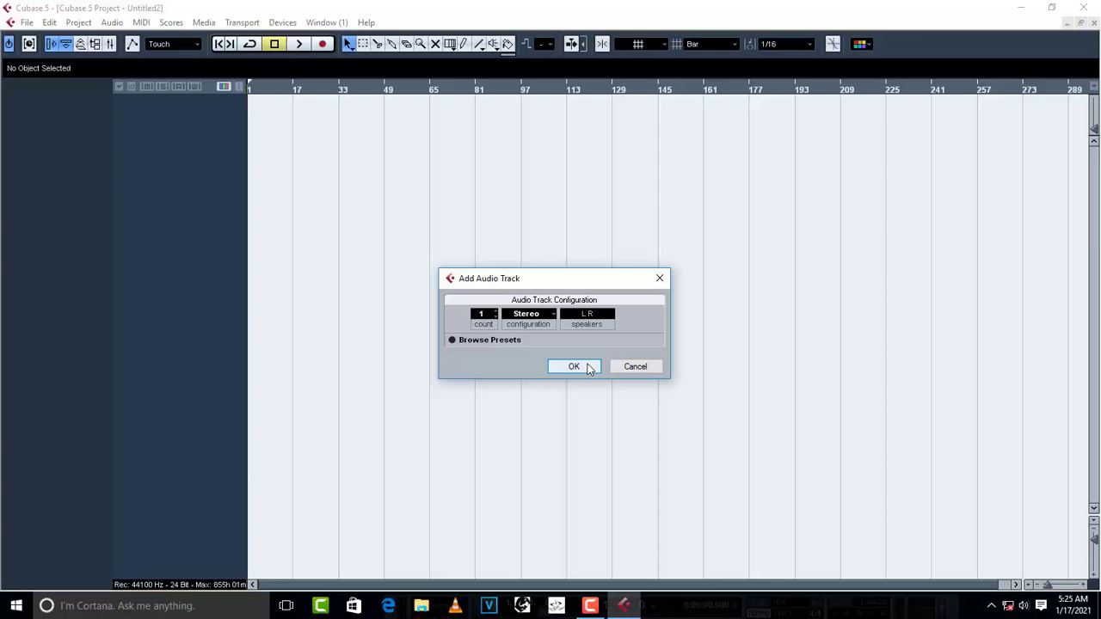
click(574, 367)
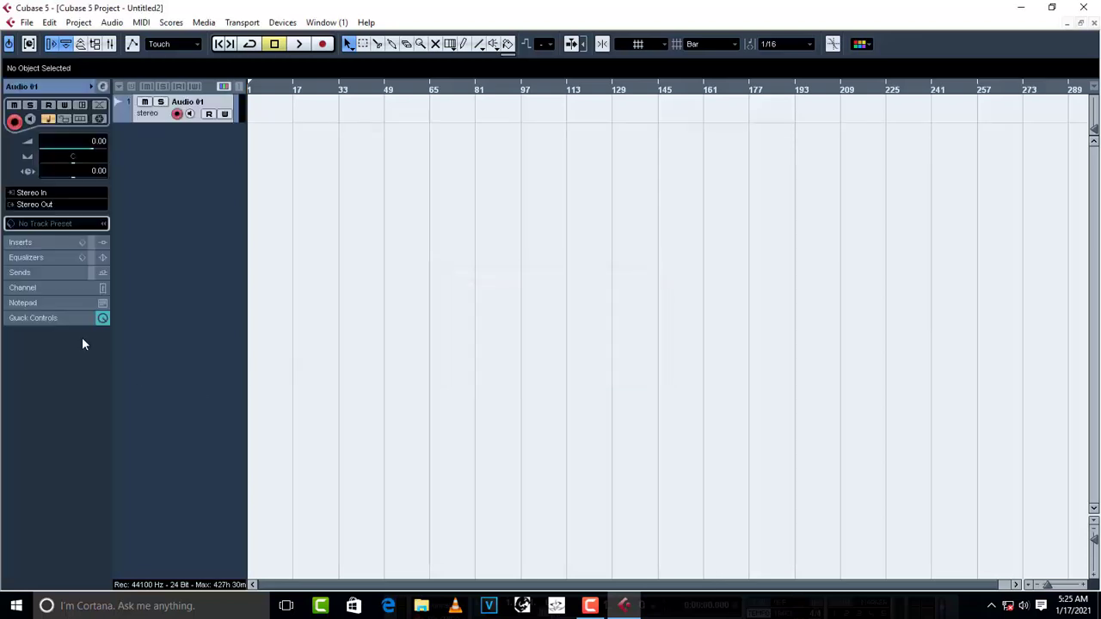
Step: Import the INTRO audio file from the Desktop onto Audio 01 and align it to bar 1
click(1022, 7)
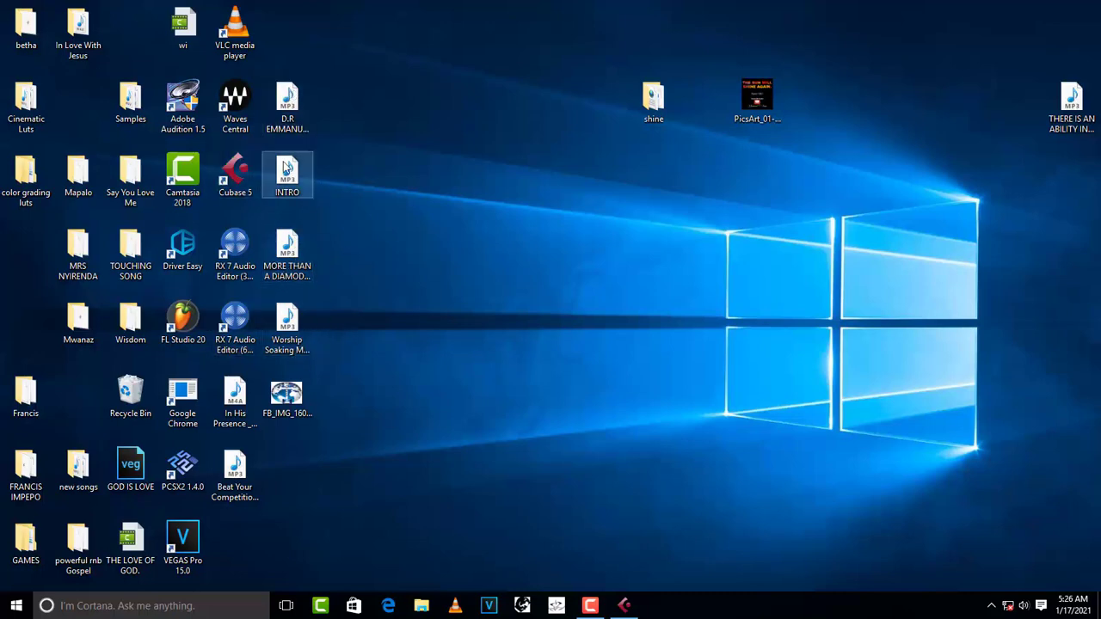
drag(284, 166, 276, 115)
click(589, 401)
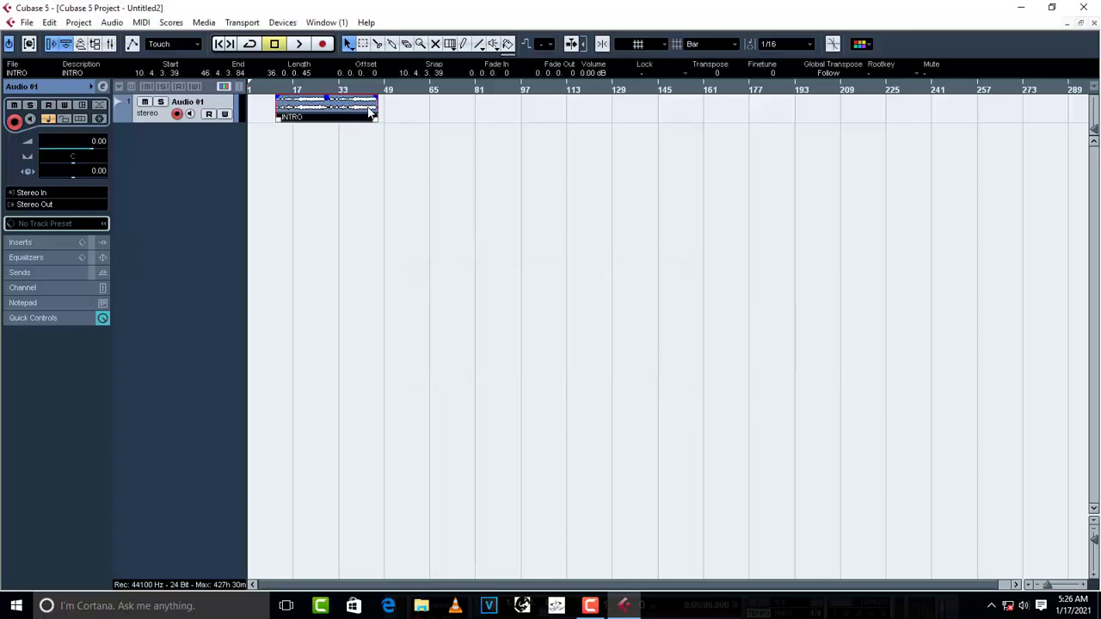
drag(370, 111, 304, 105)
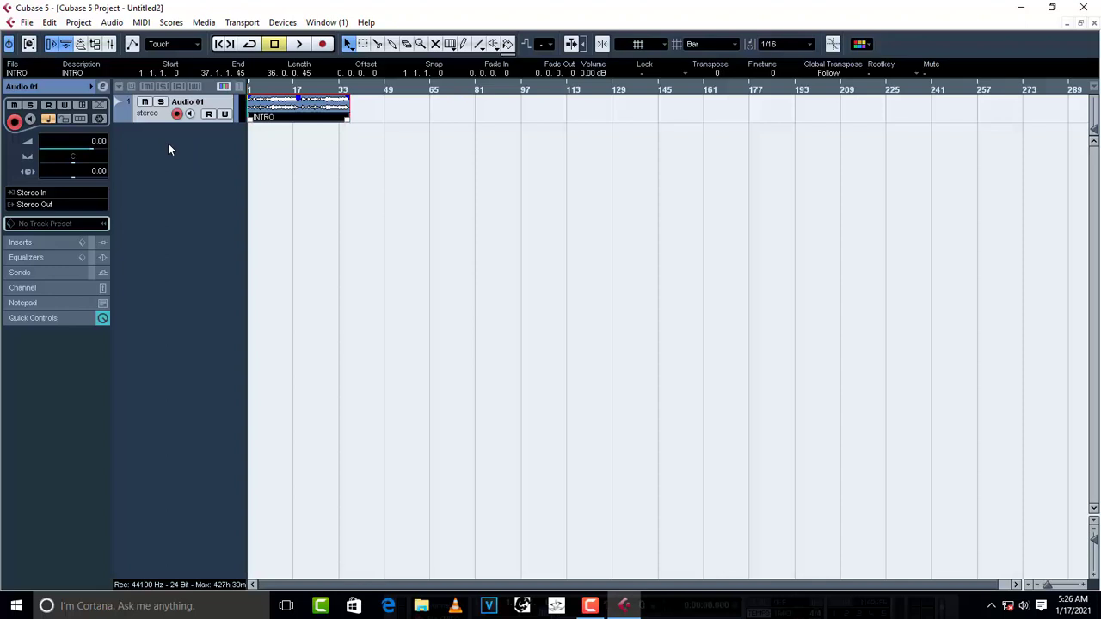
Step: Add 10 mono audio tracks, Audio 02 through Audio 11, below the INTRO track
right_click(170, 149)
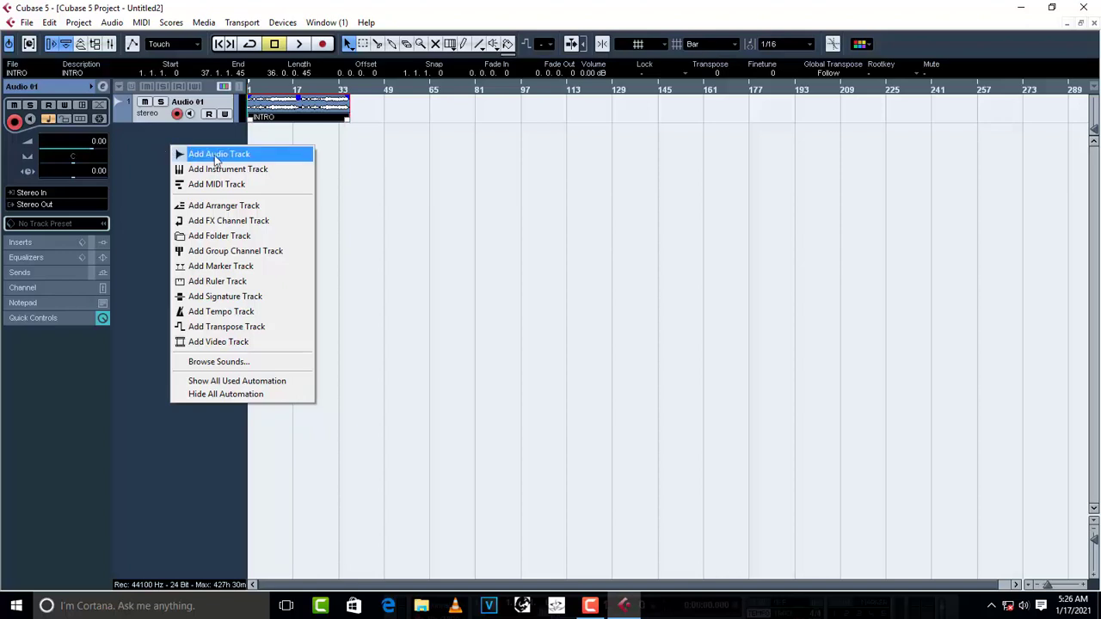
click(216, 158)
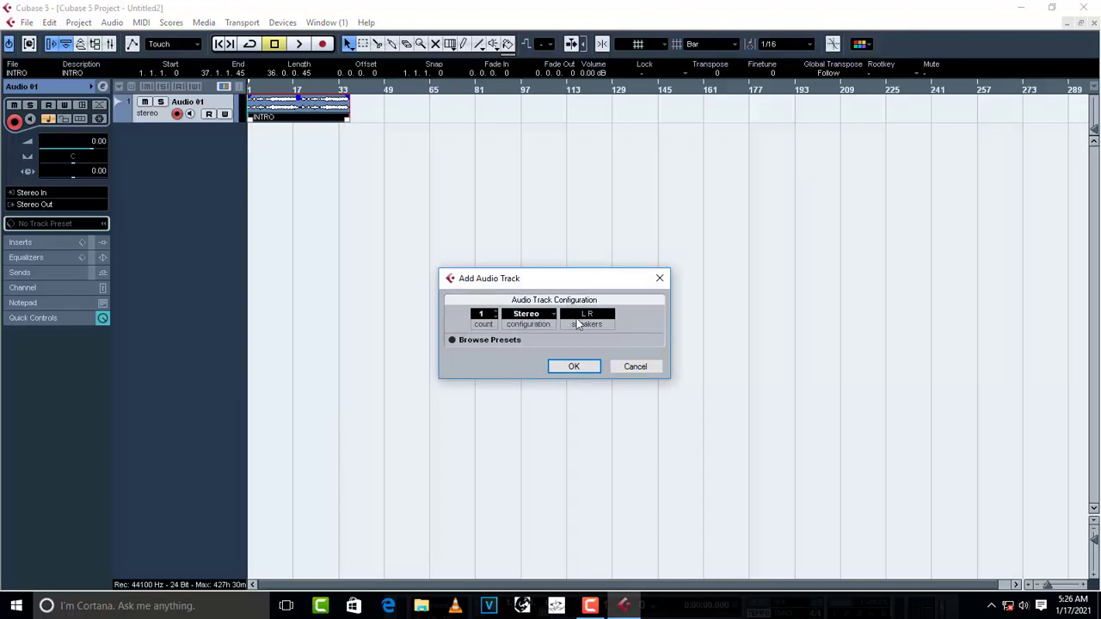
click(543, 317)
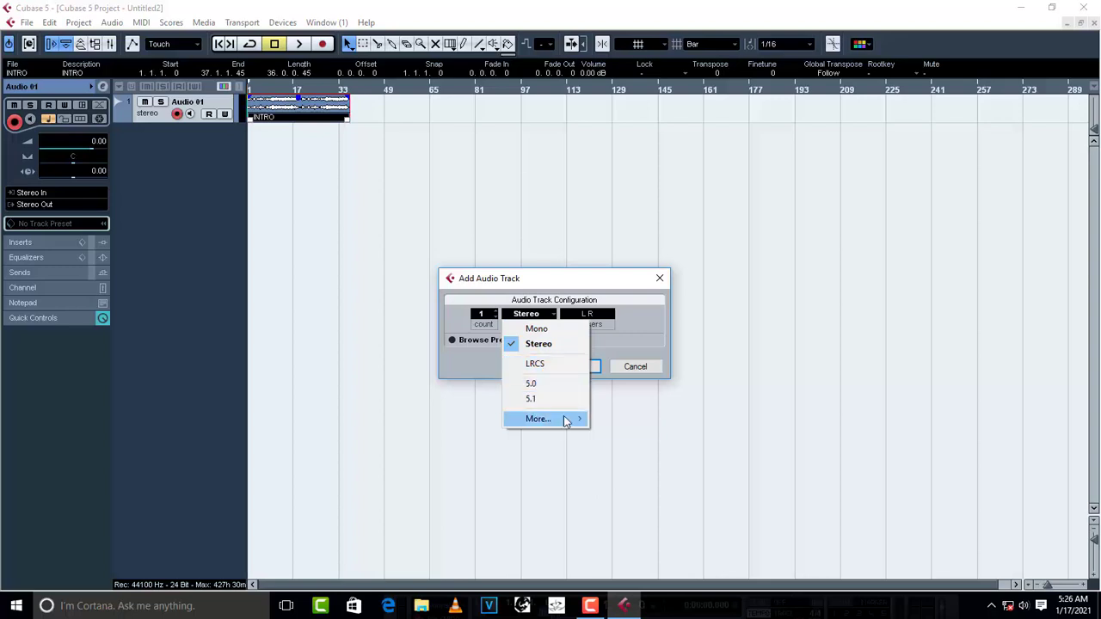
click(538, 330)
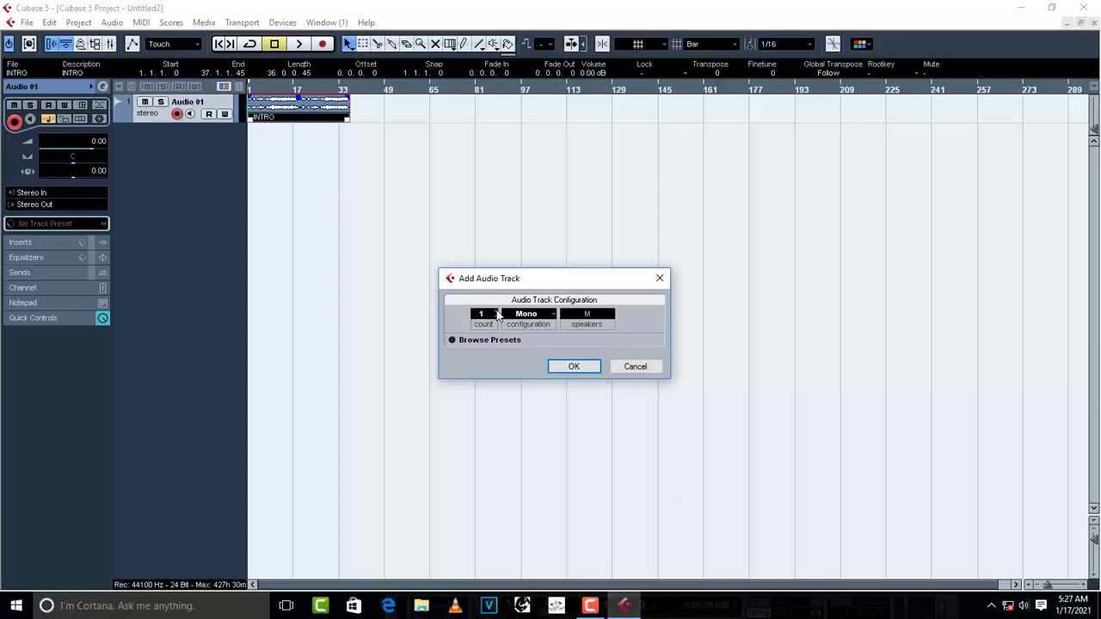
click(497, 310)
click(496, 311)
click(575, 368)
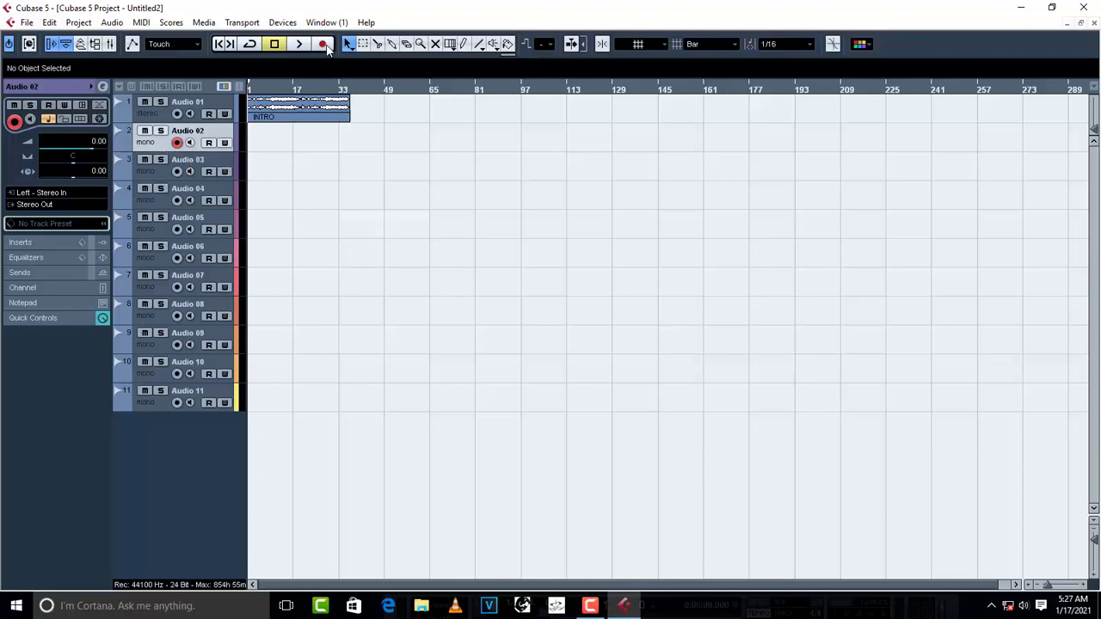
Step: Start recording a new take on Audio 02 and zoom in with H to follow it
click(163, 176)
click(162, 148)
click(158, 208)
click(153, 142)
click(324, 44)
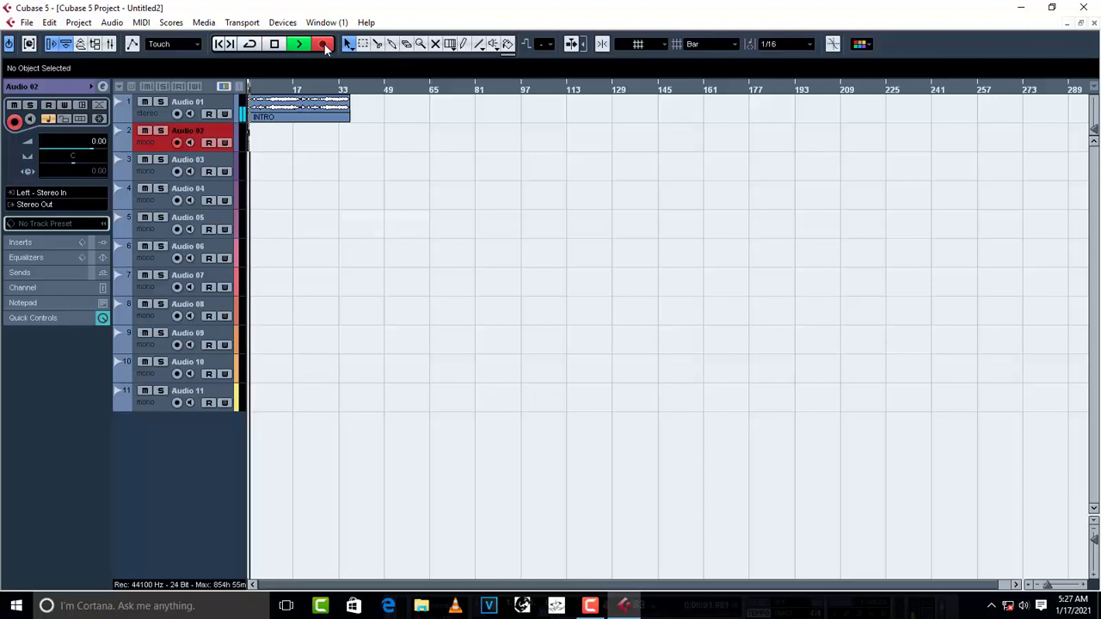
key(h)
key(h)
key(h)
key(h)
key(h)
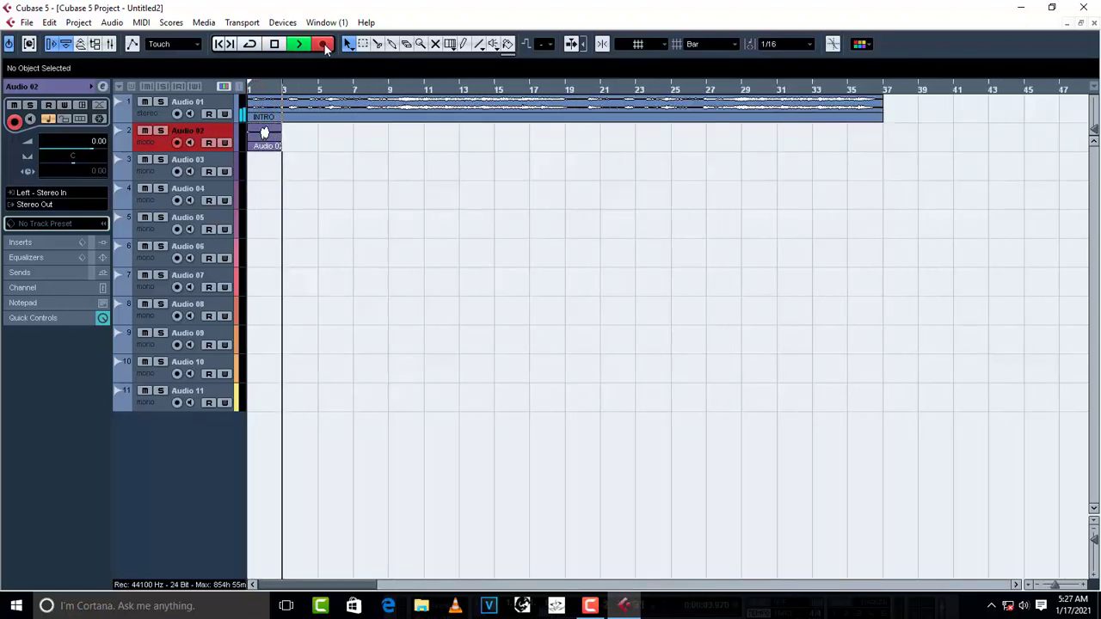